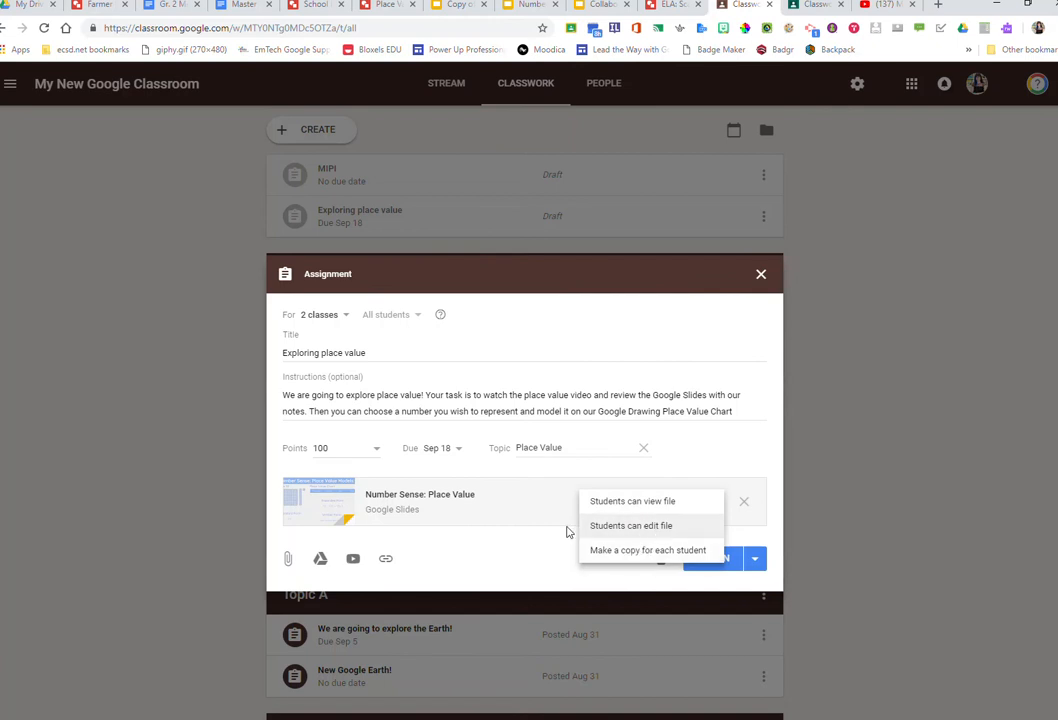
- Start inserting a YouTube video into the assignment and copy the share link of Math Antics - Place Value from YouTube
click(515, 548)
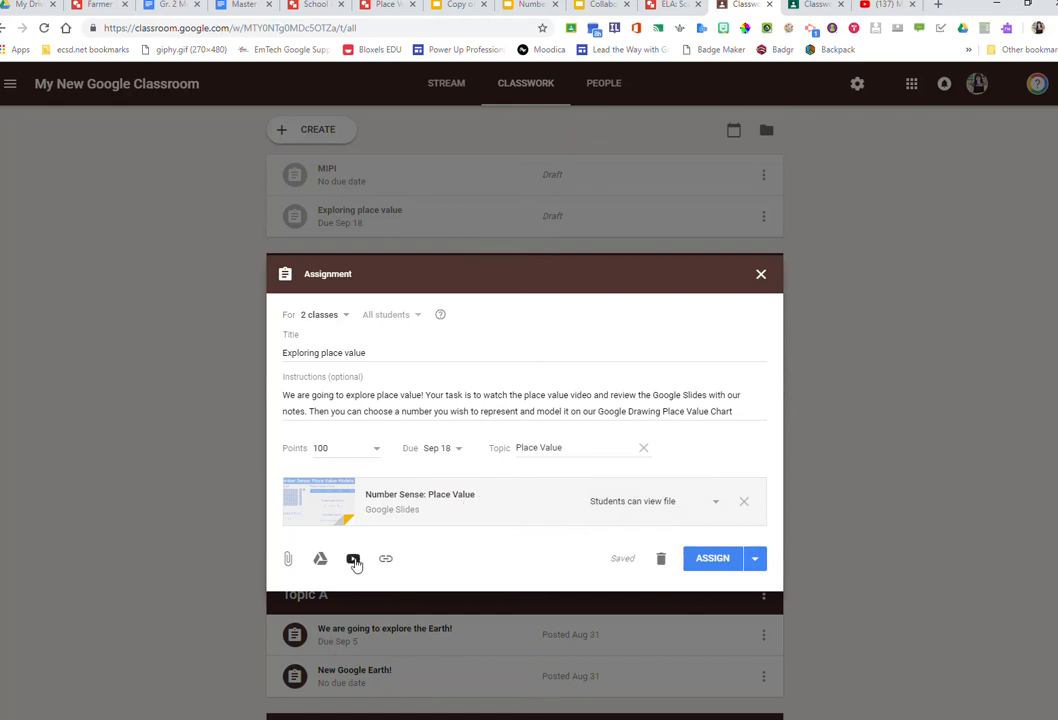
click(353, 559)
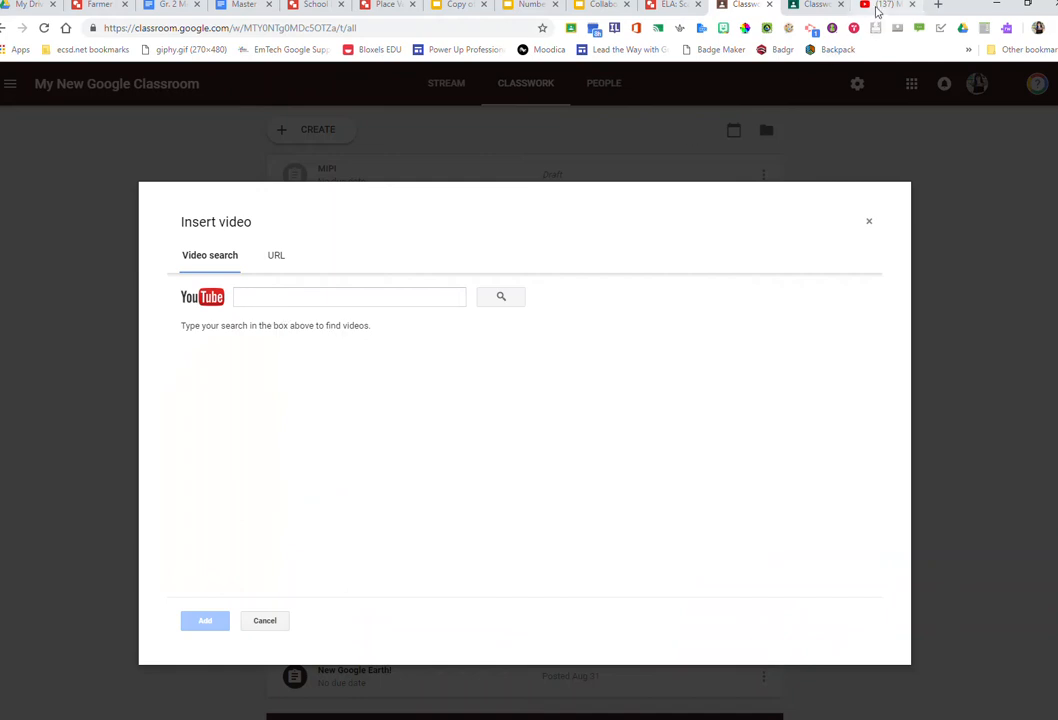
click(876, 11)
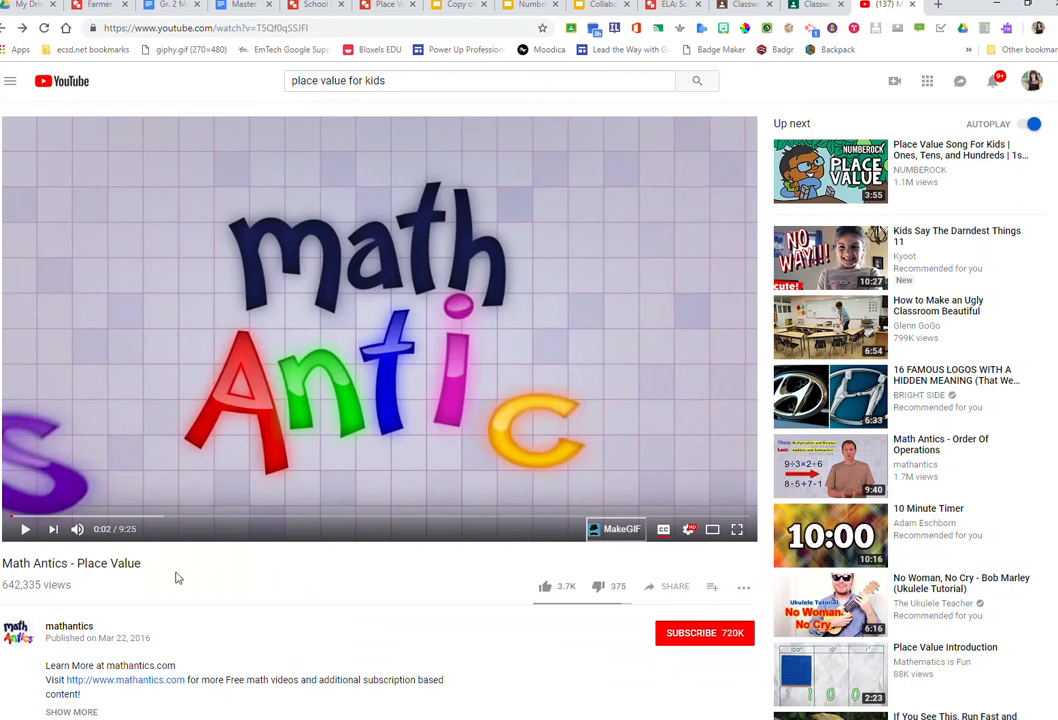
click(664, 588)
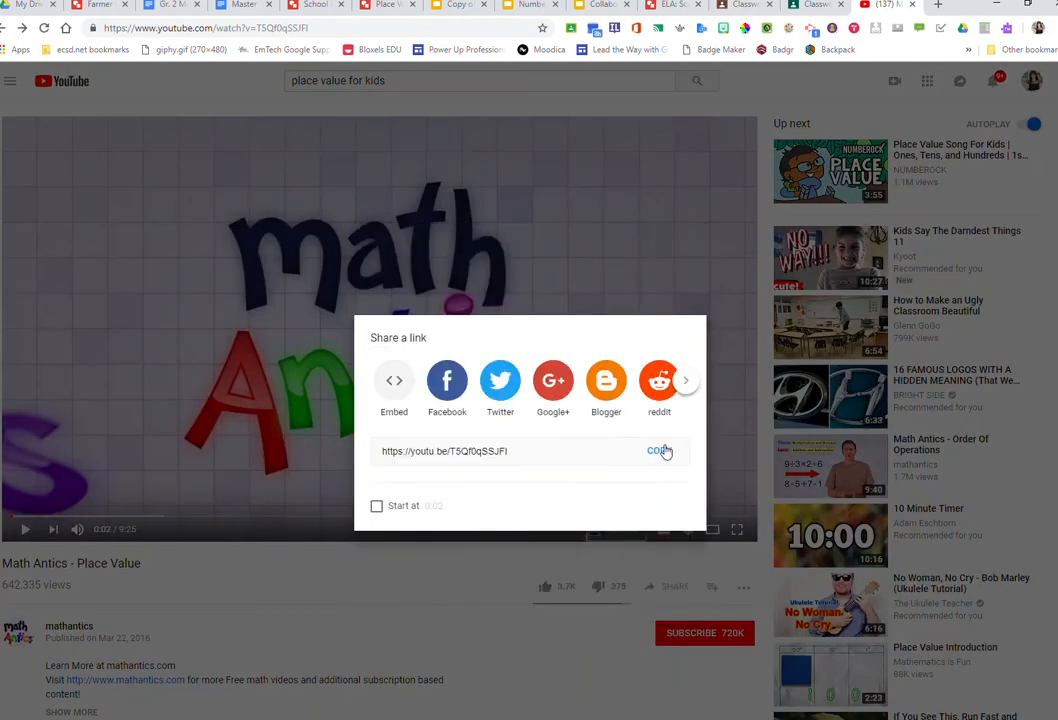
click(660, 451)
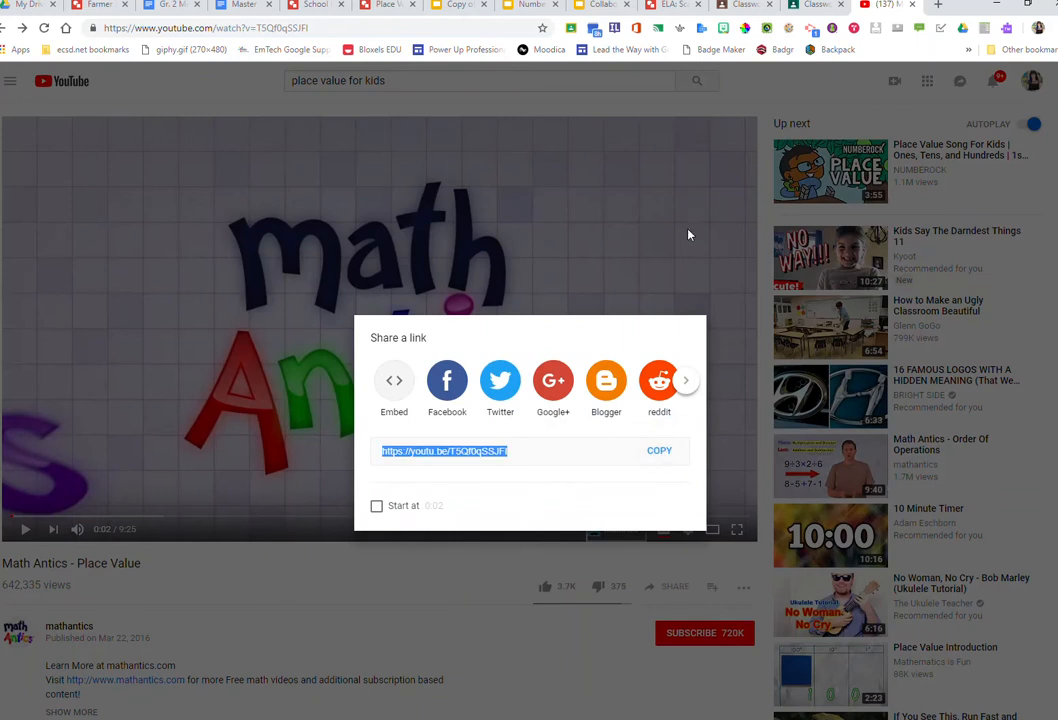
- Find the Math Antics - Place Value video by its copied link and add it to the Exploring place value assignment
click(740, 10)
click(277, 299)
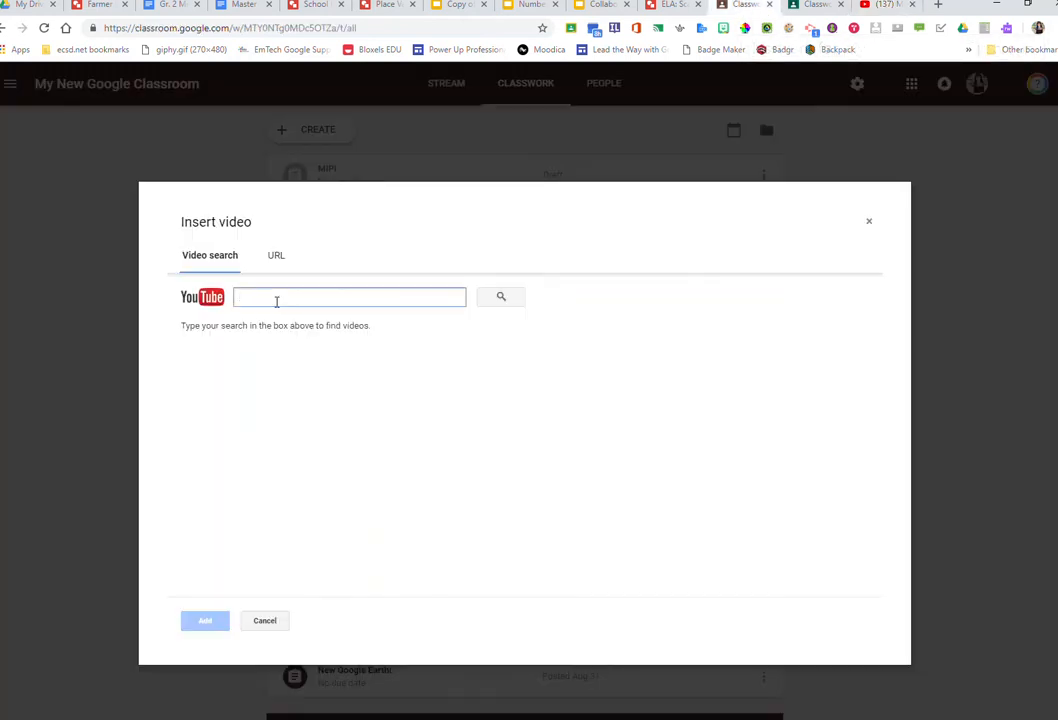
key(ctrl+v)
click(515, 299)
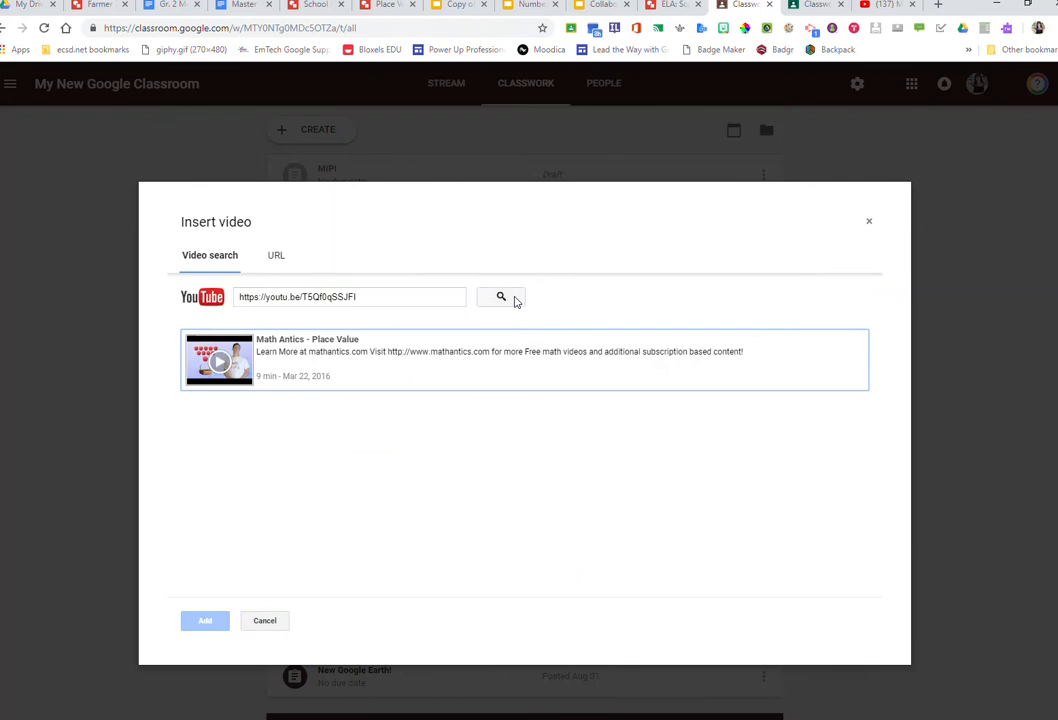
click(295, 378)
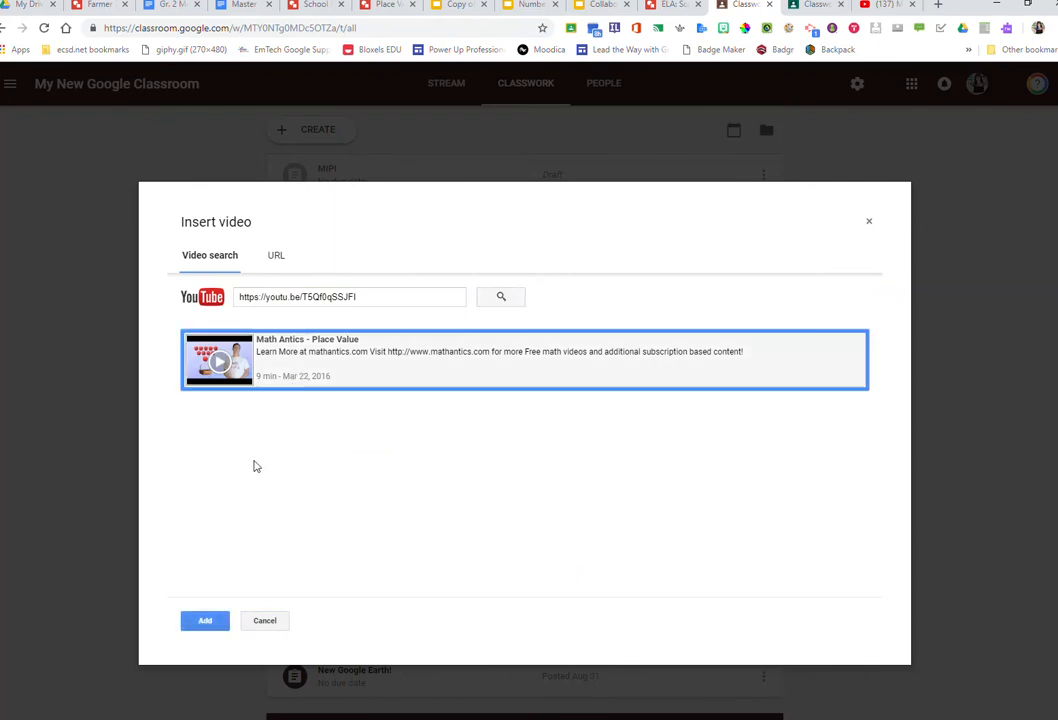
click(206, 621)
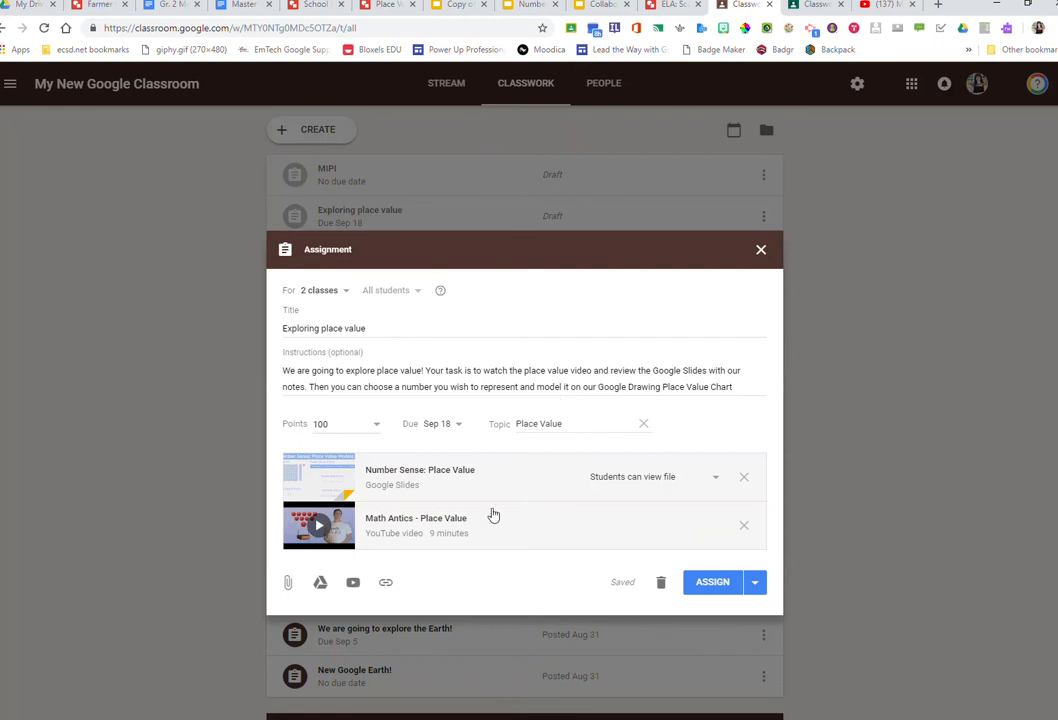
- Attach the Place Value drawing from Google Drive and set it to make a copy for each student
click(320, 582)
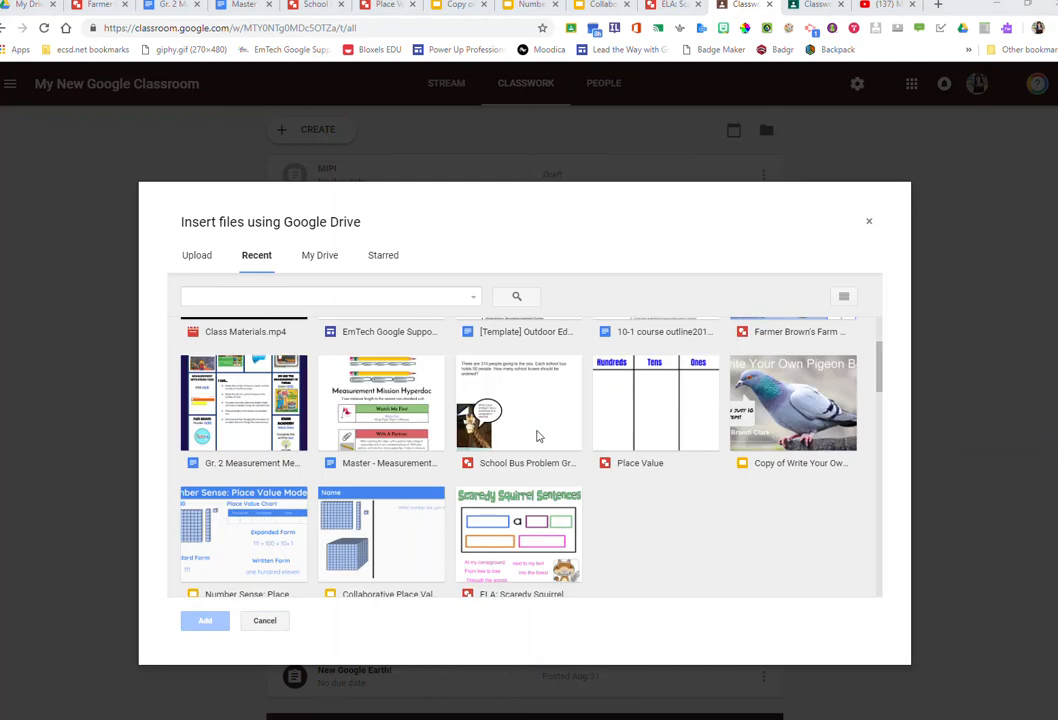
click(656, 450)
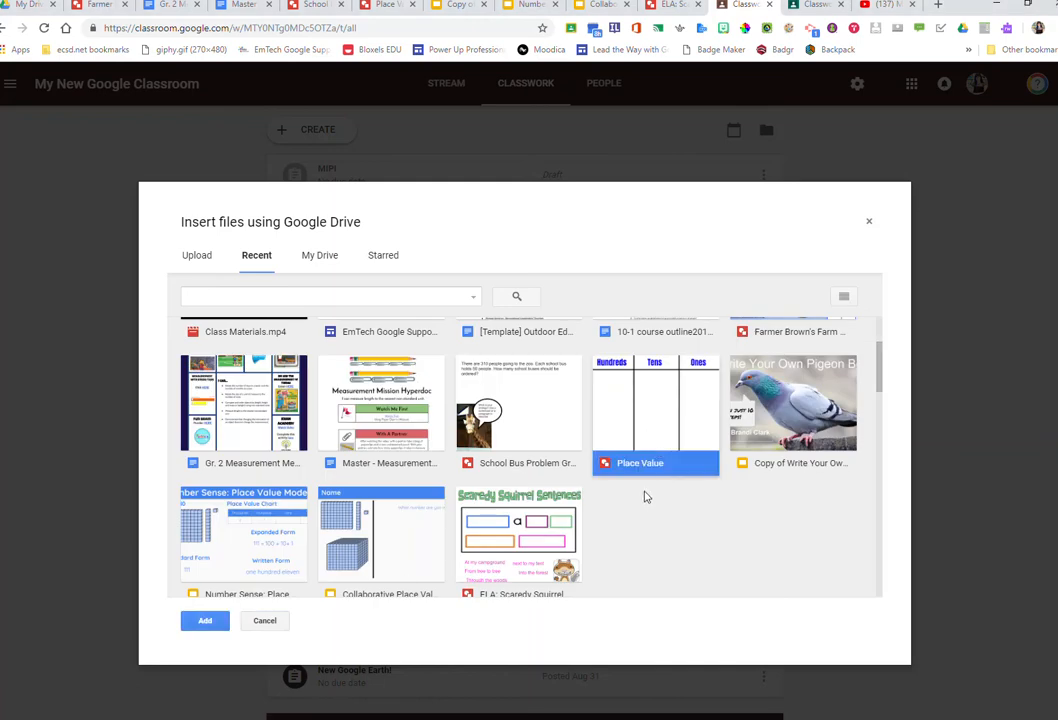
click(200, 622)
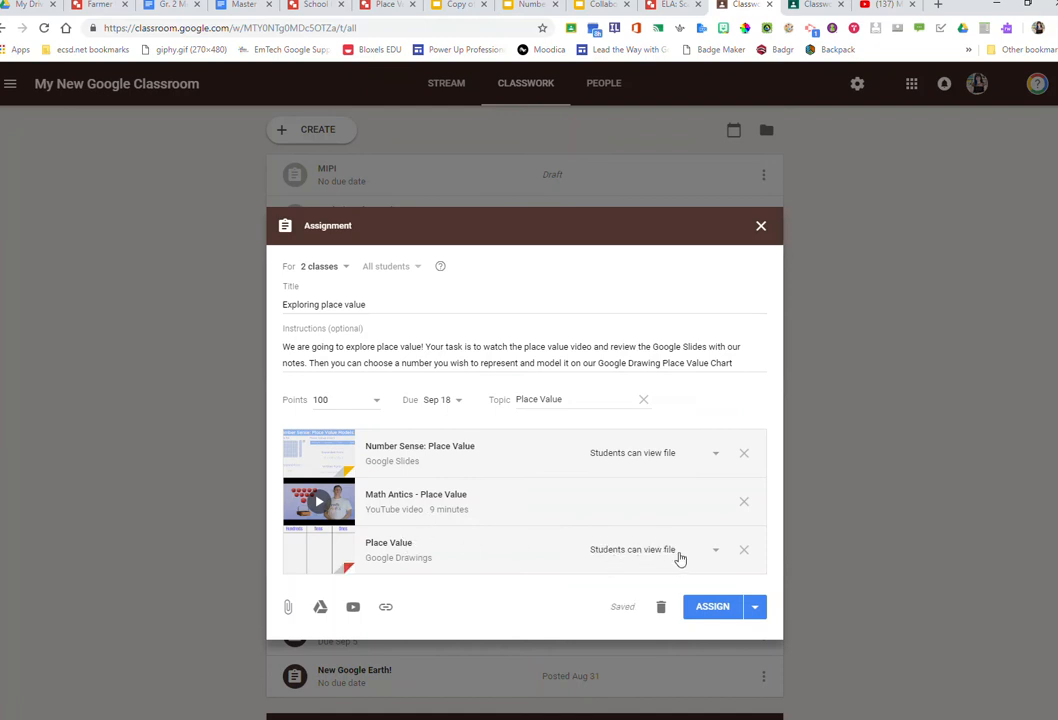
click(716, 550)
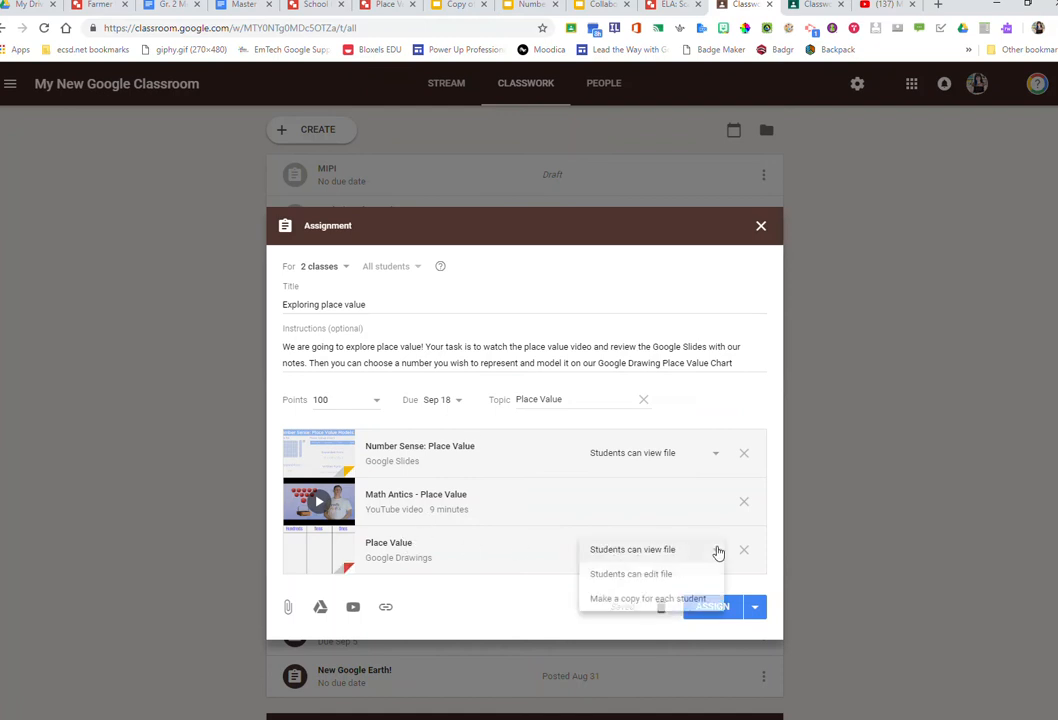
click(636, 598)
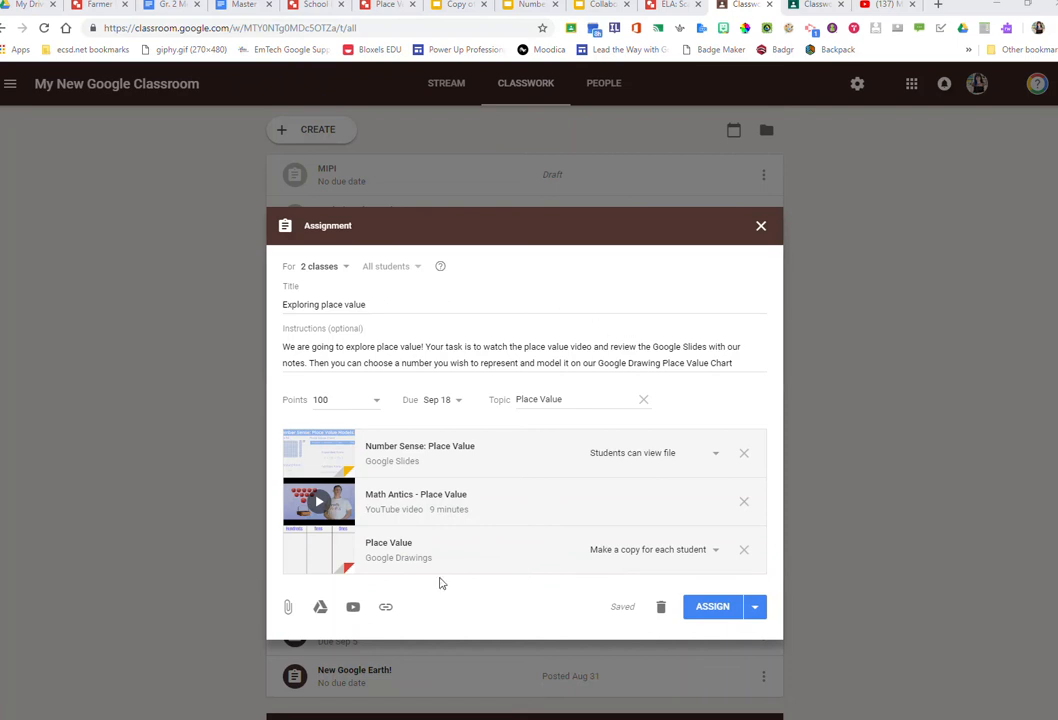
- Check the publishing options and assign Exploring place value to the two classes
click(757, 607)
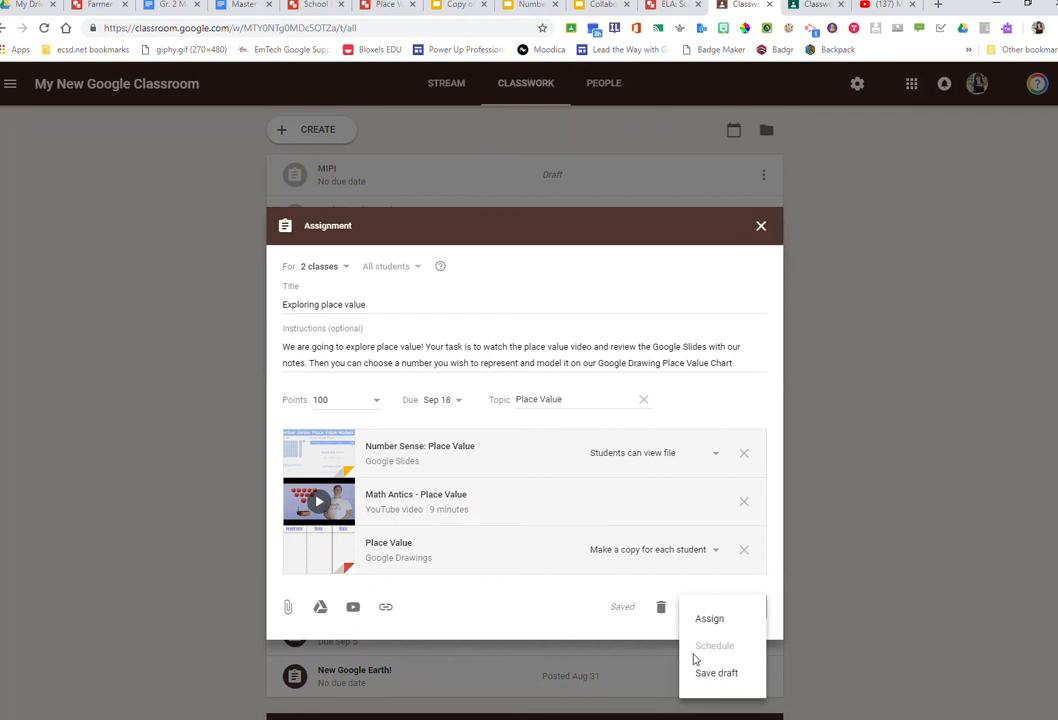
click(549, 625)
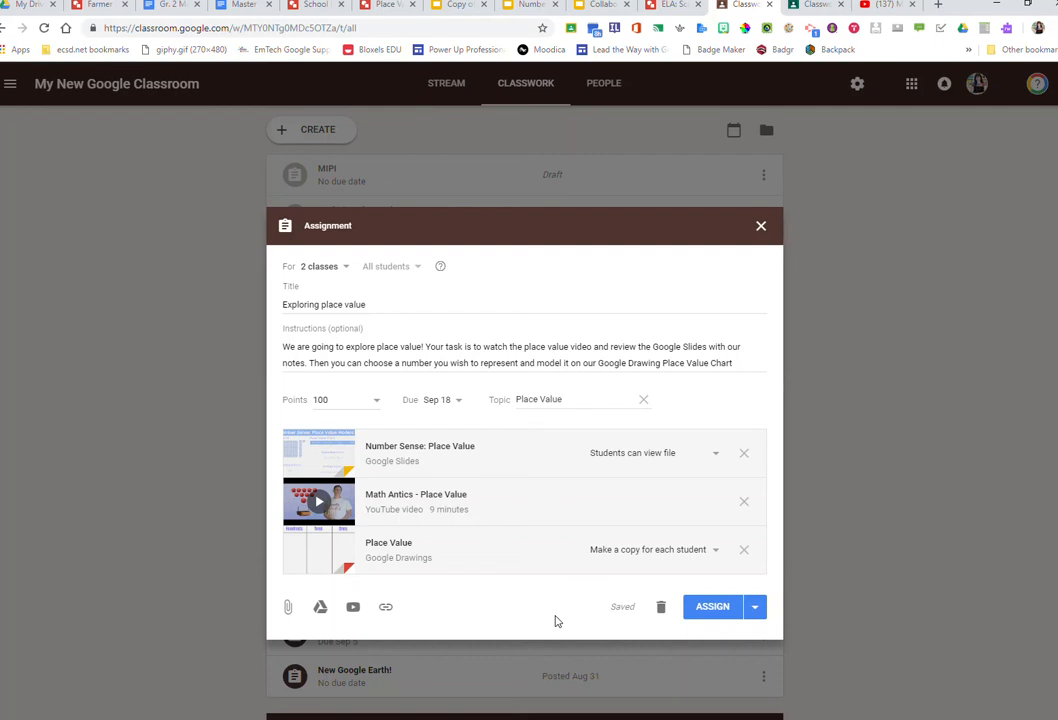
click(716, 609)
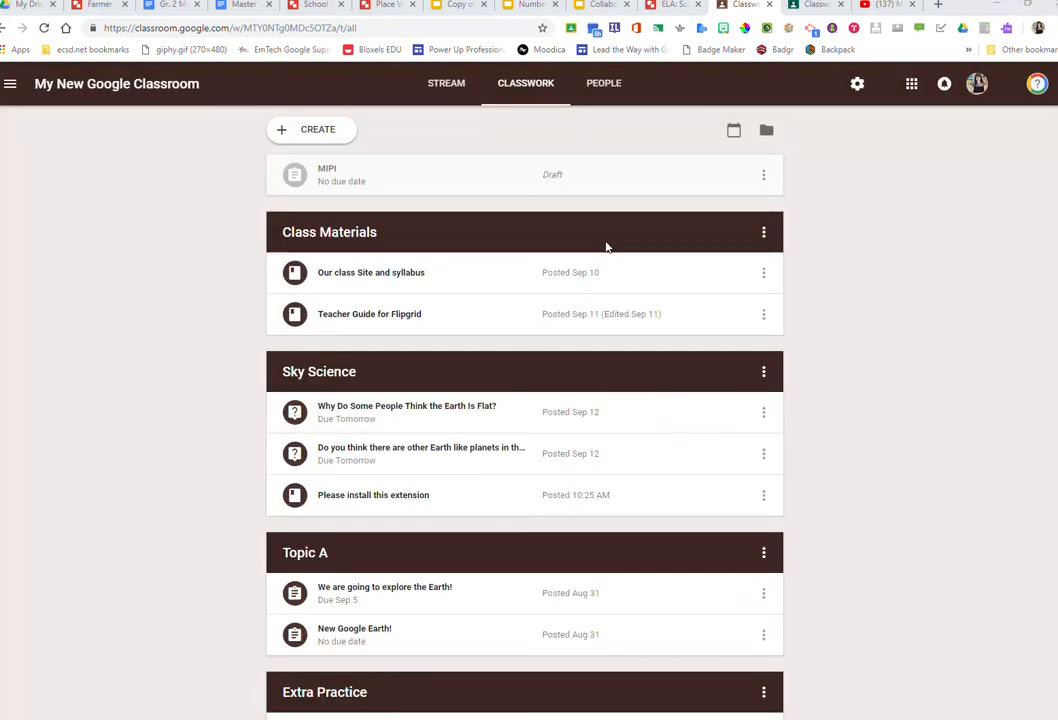
- Move the Place Value topic up the classwork list until it sits directly below Class Materials
scroll(606, 247, down, 3)
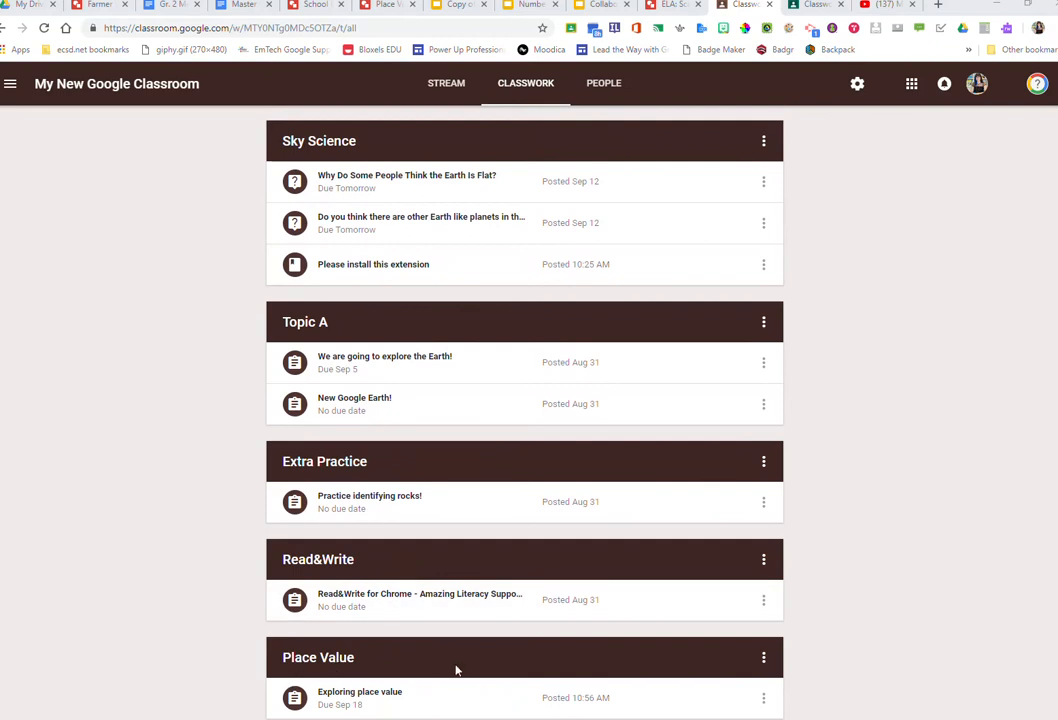
click(763, 658)
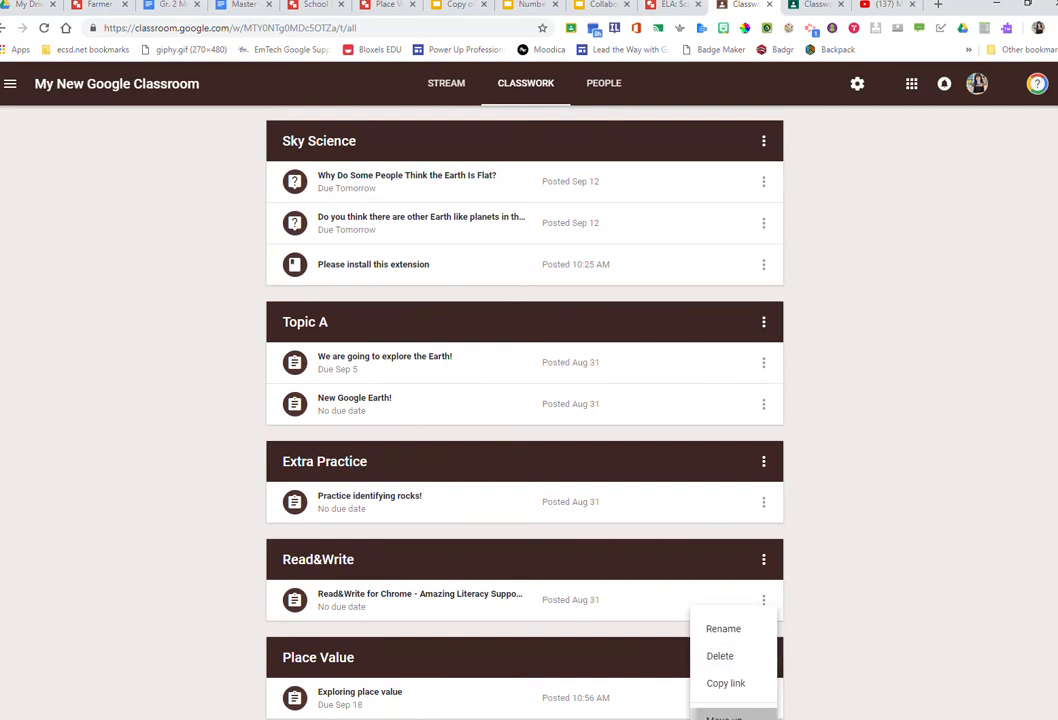
click(743, 712)
click(763, 559)
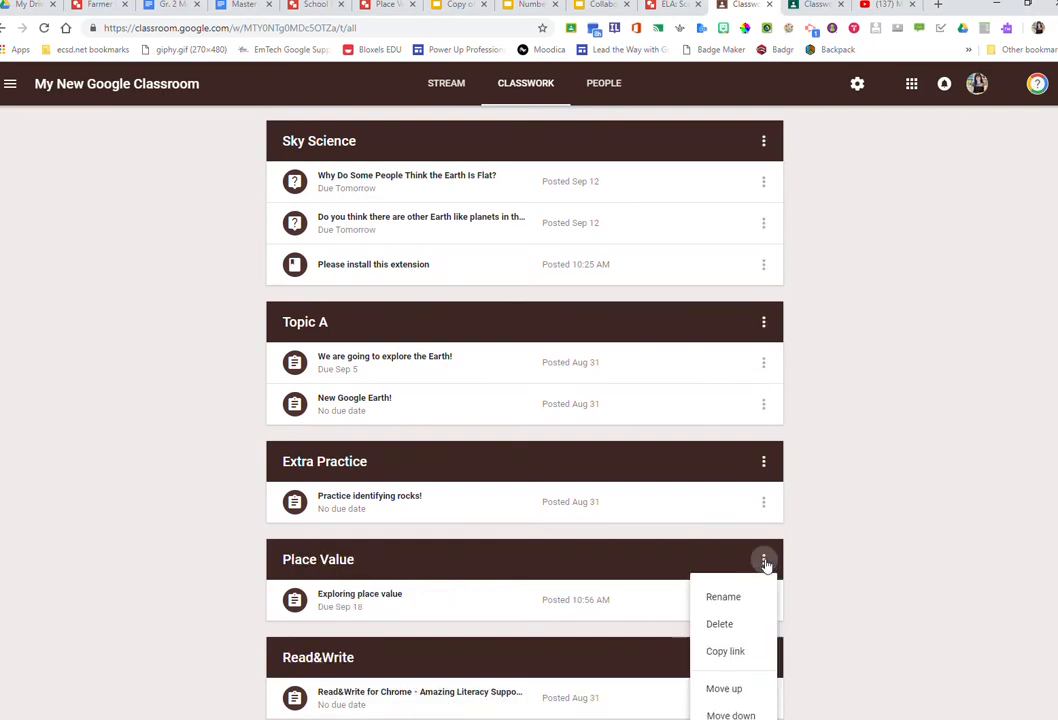
click(744, 689)
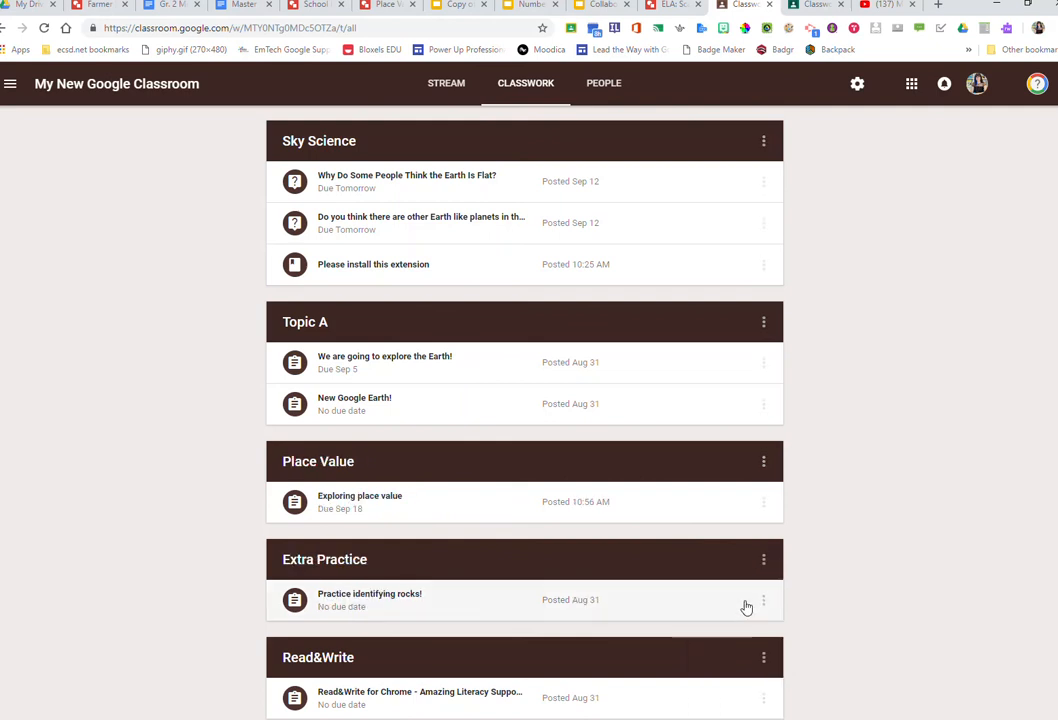
click(763, 461)
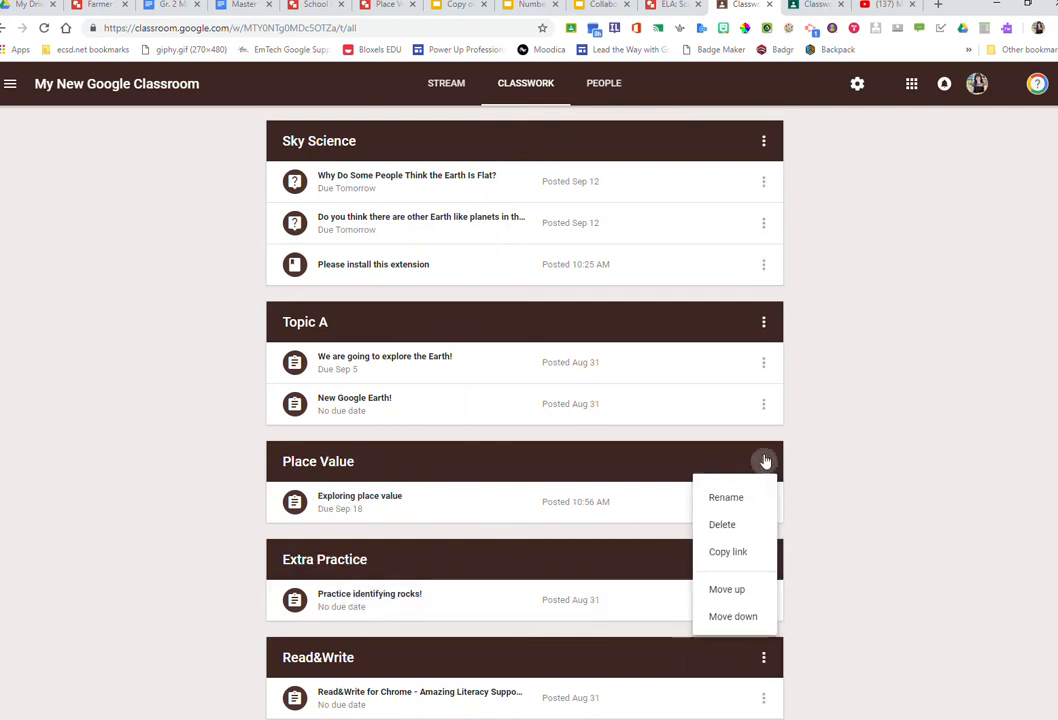
click(741, 591)
click(763, 322)
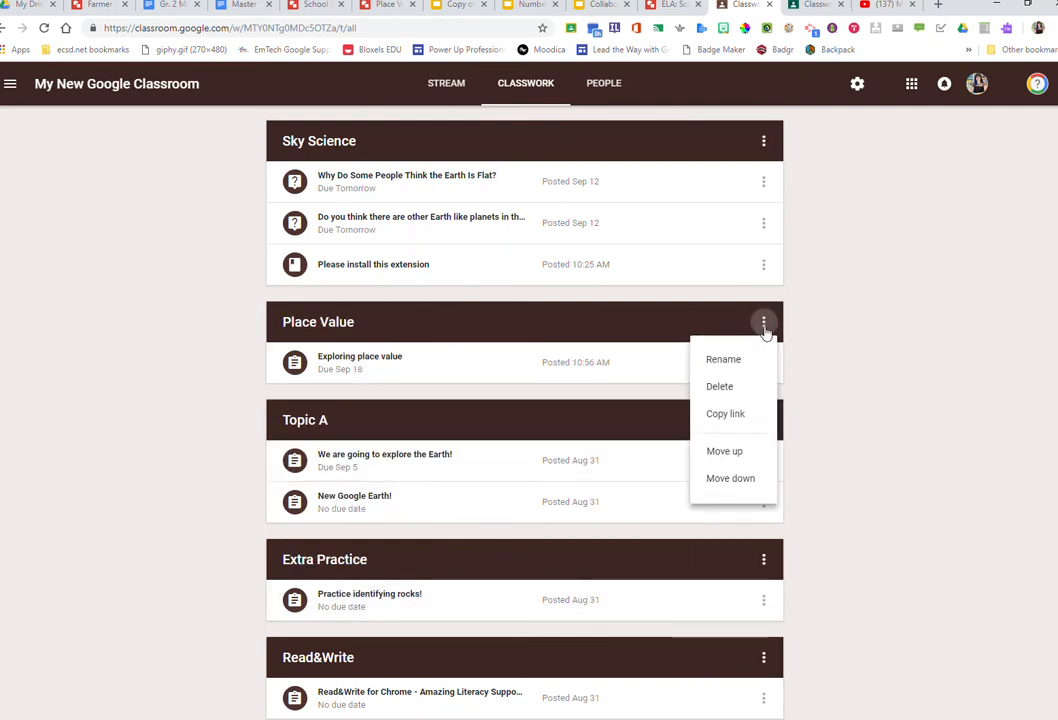
click(745, 452)
scroll(800, 430, up, 3)
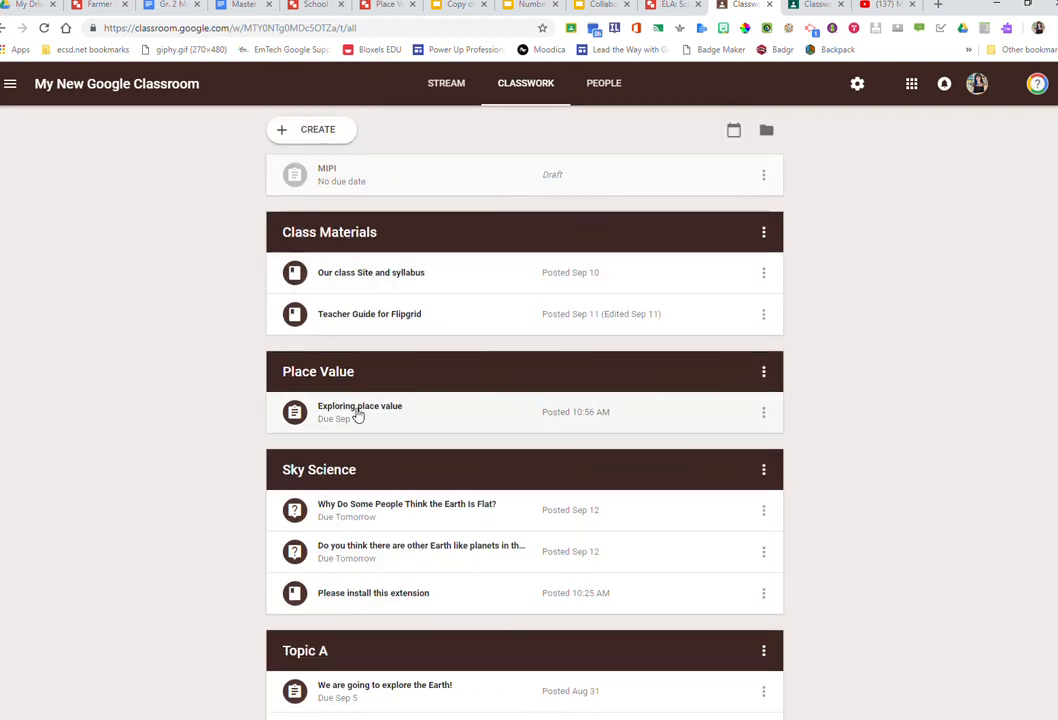
- Expand the posted Exploring place value assignment to review its attachments and submission status, and open the full assignment view
click(415, 415)
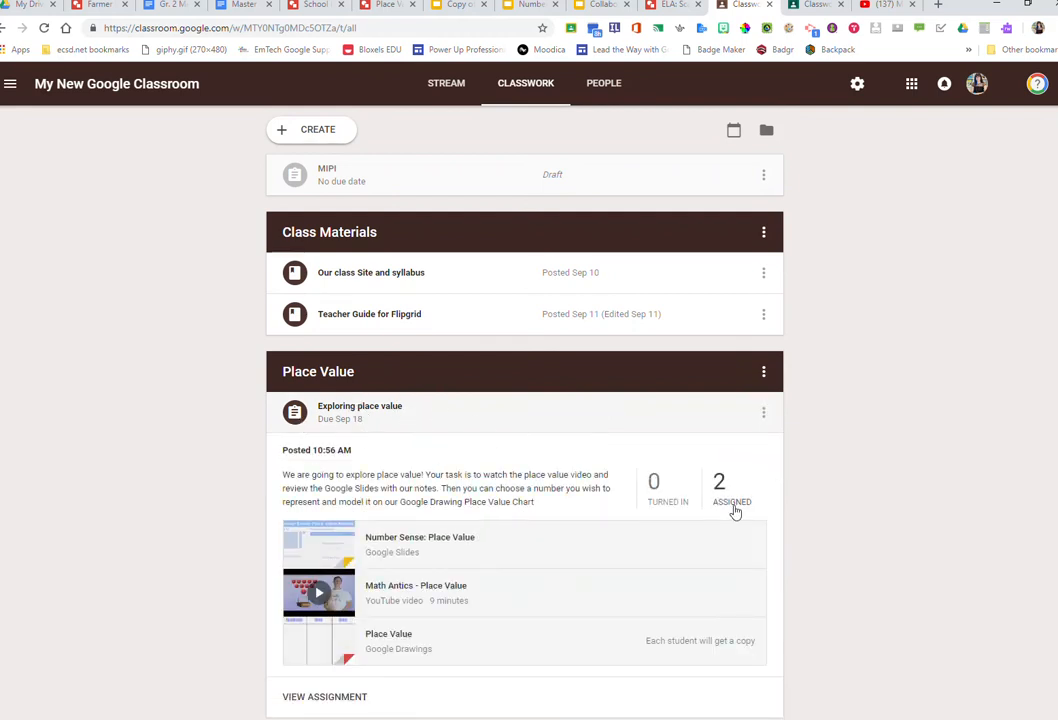
scroll(738, 500, down, 2)
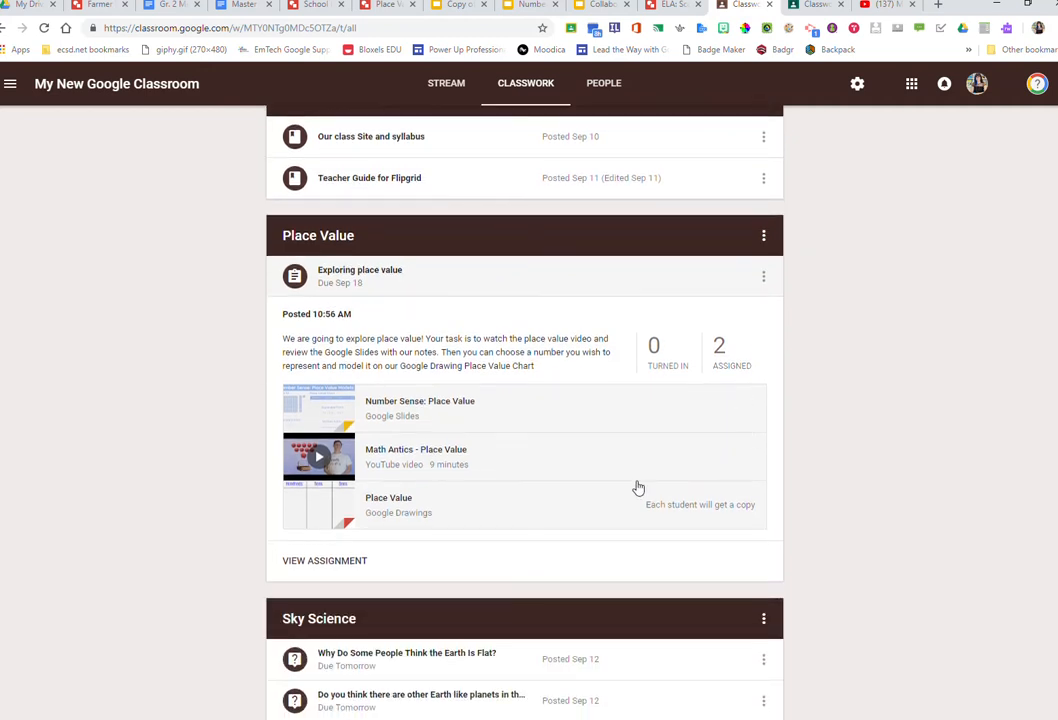
click(308, 563)
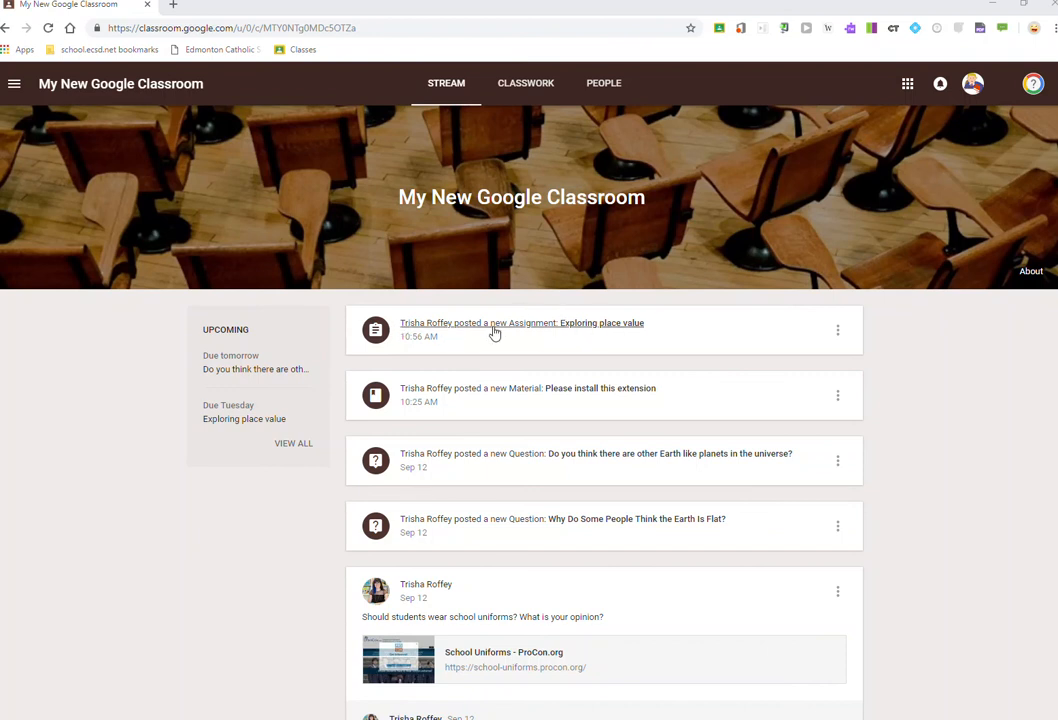
- In the student account's classwork, expand the Exploring place value assignment and open its full details
click(525, 84)
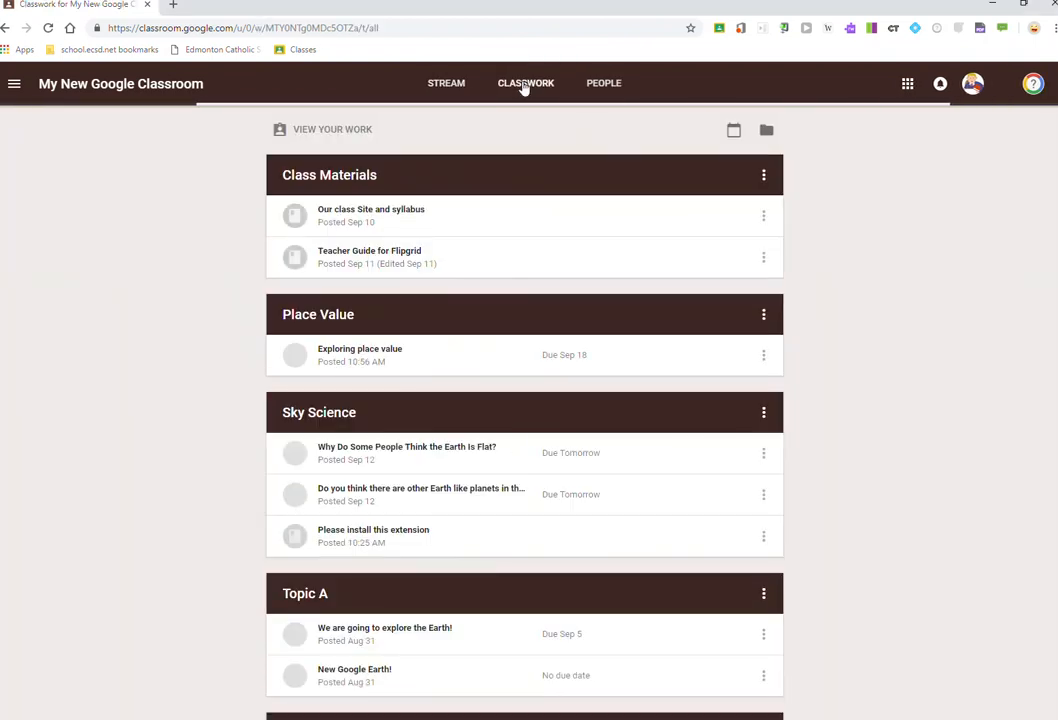
click(445, 358)
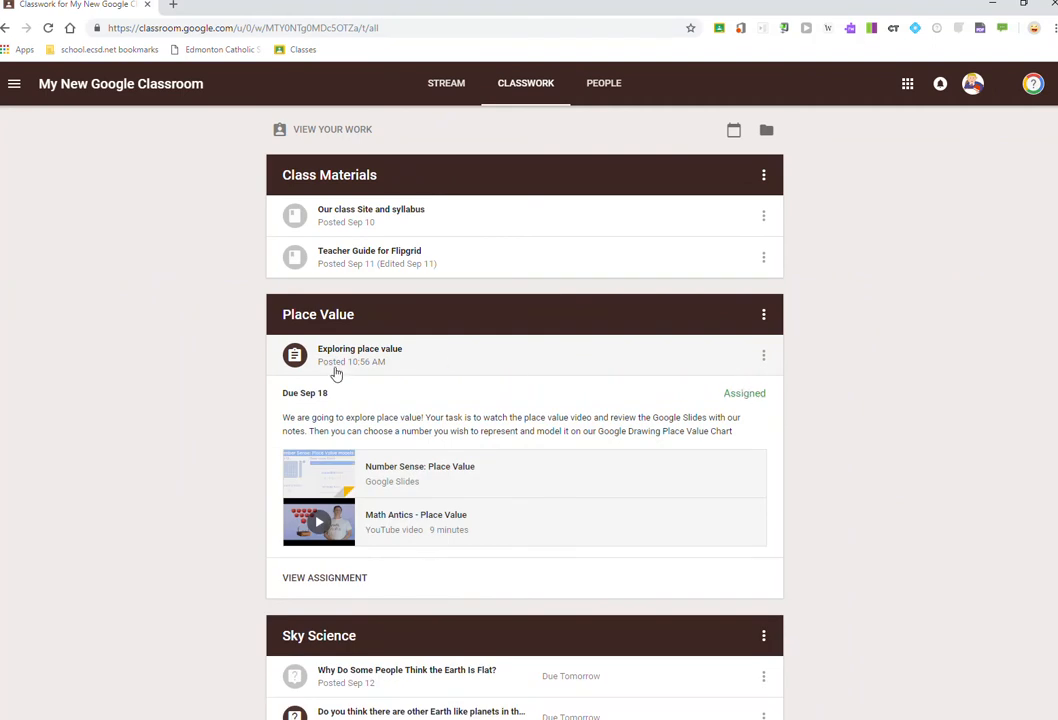
click(331, 580)
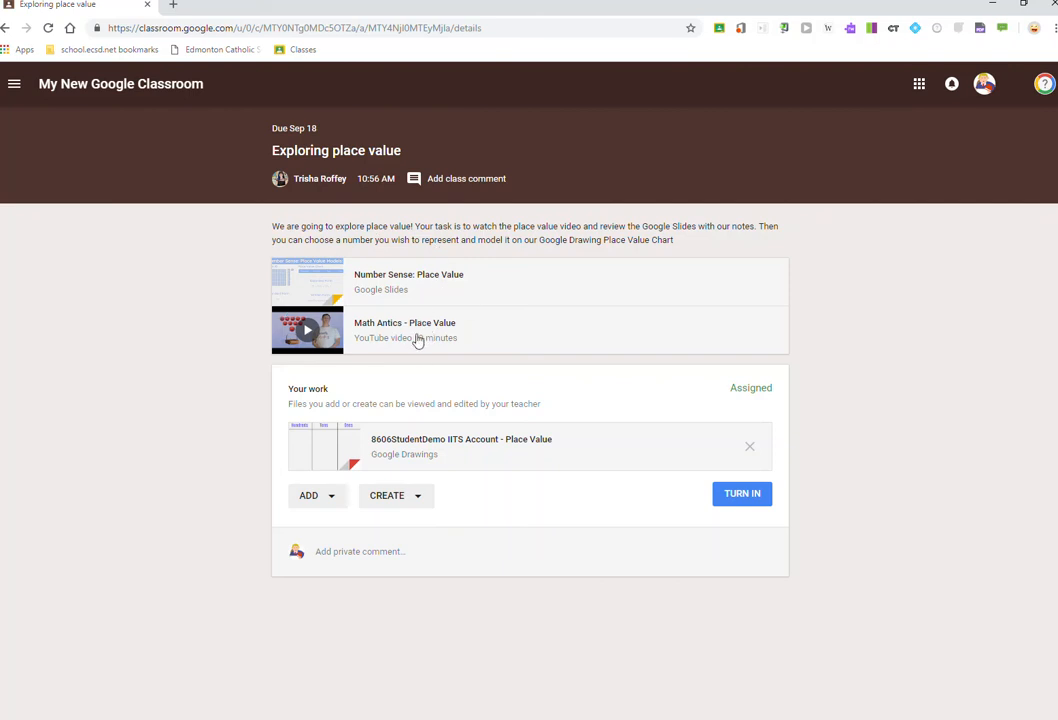
- Play the attached Math Antics - Place Value video as the student and return to the assignment
click(311, 335)
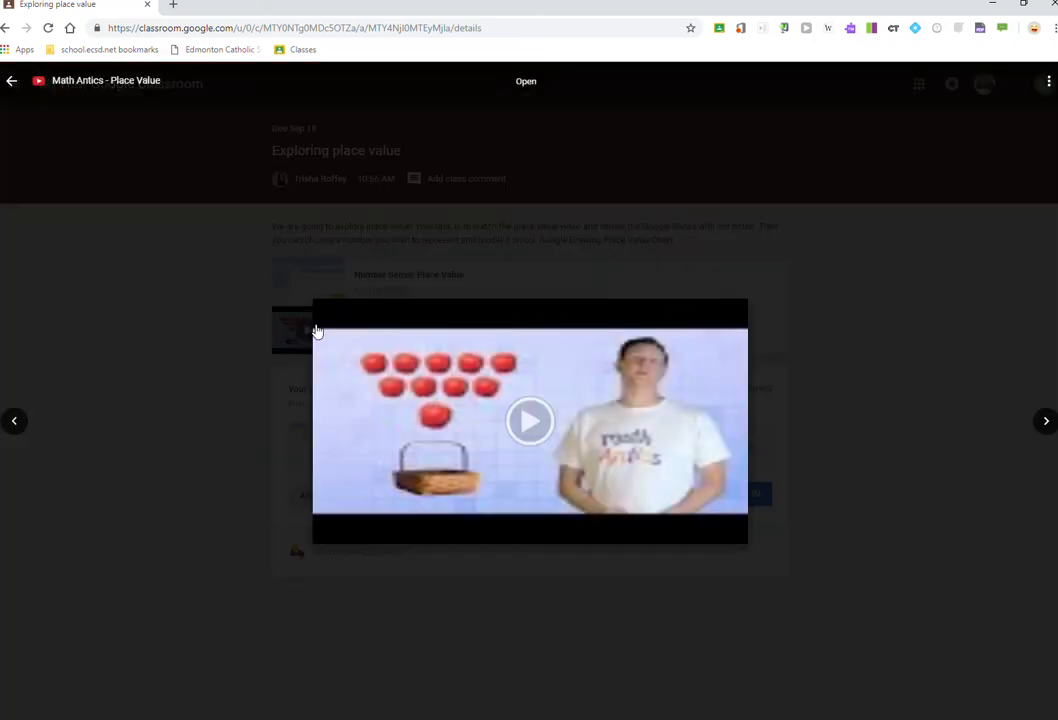
click(530, 421)
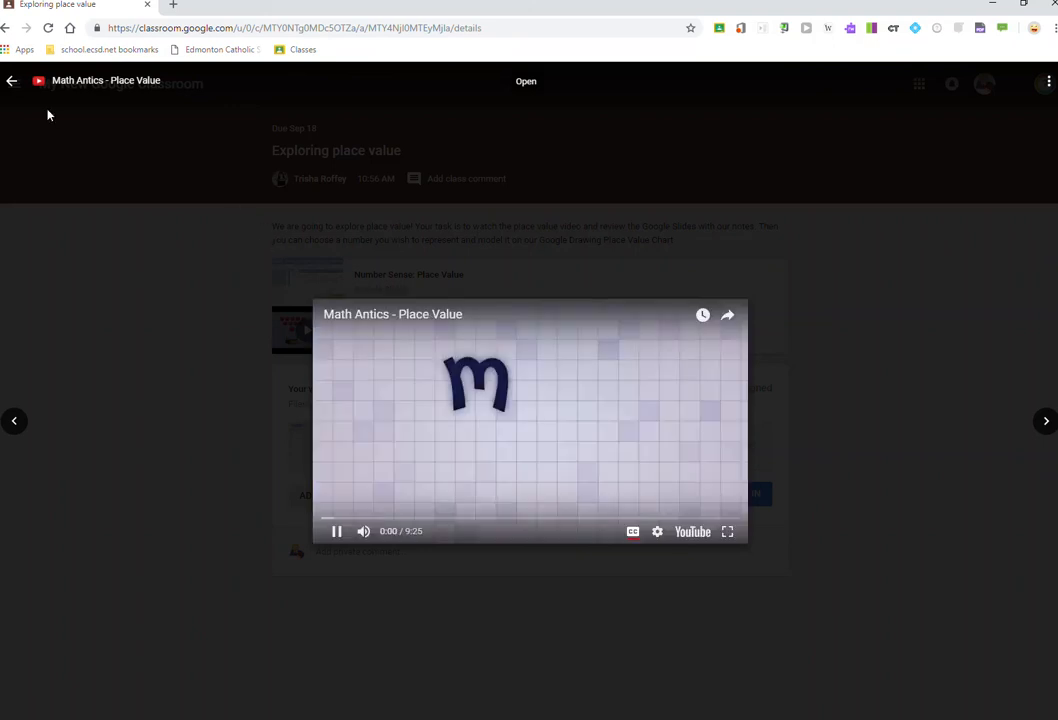
click(12, 82)
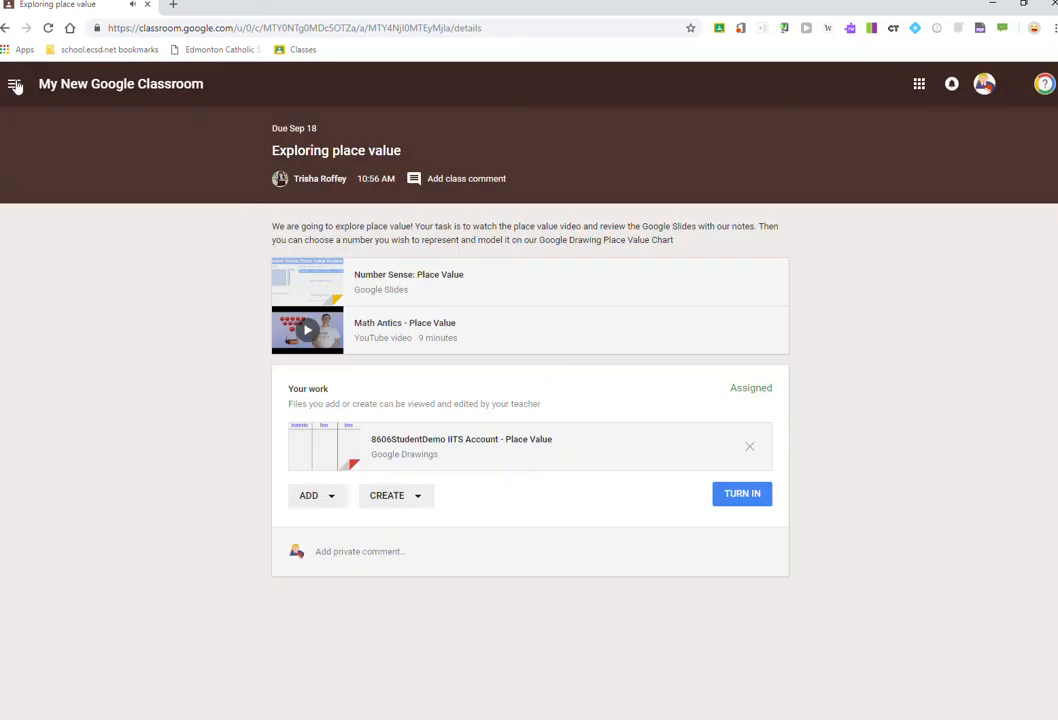
- Open the Number Sense: Place Value slides, view slide 4, and return to the assignment page
click(447, 282)
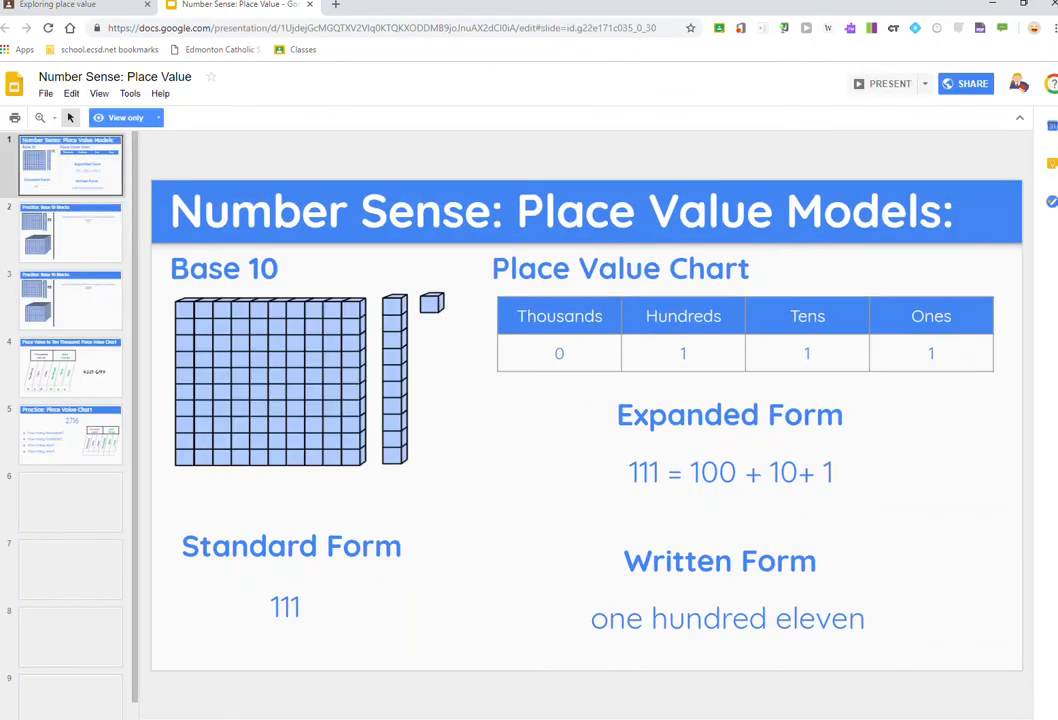
click(72, 381)
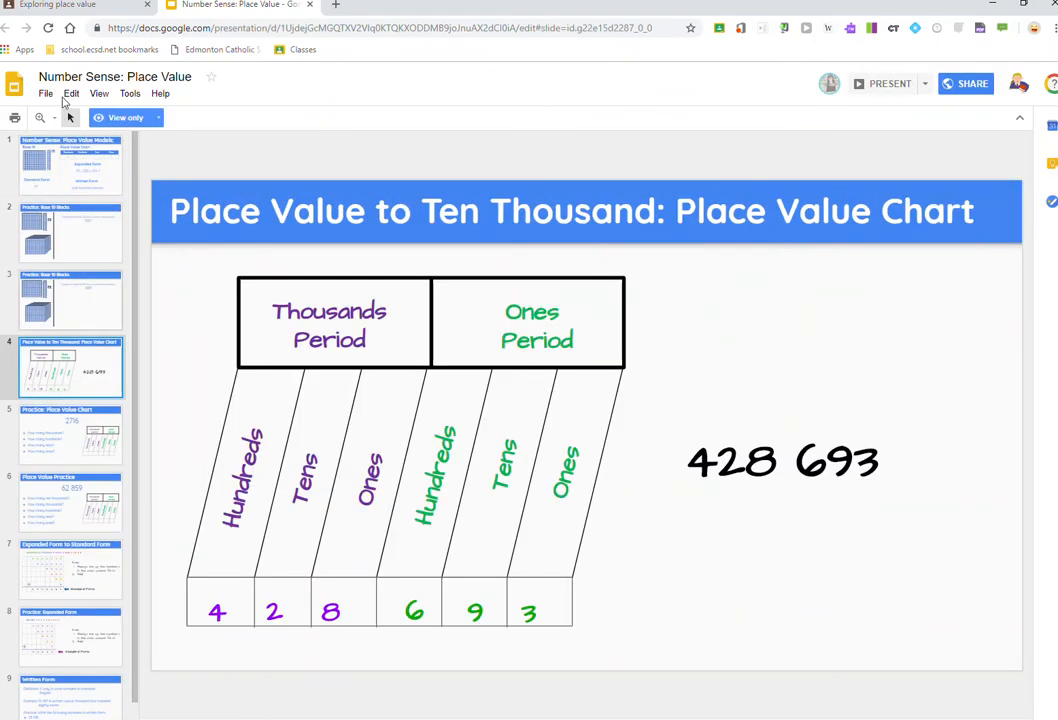
click(76, 8)
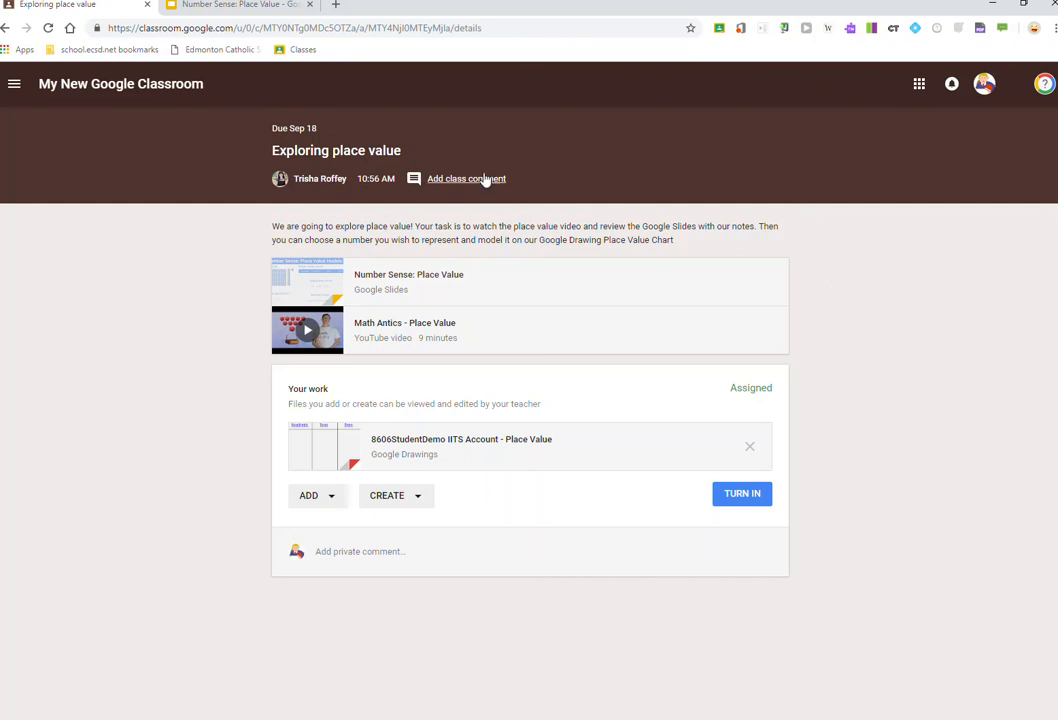
- Look at the assignment's class comment and private comment options, closing each without posting anything
click(463, 180)
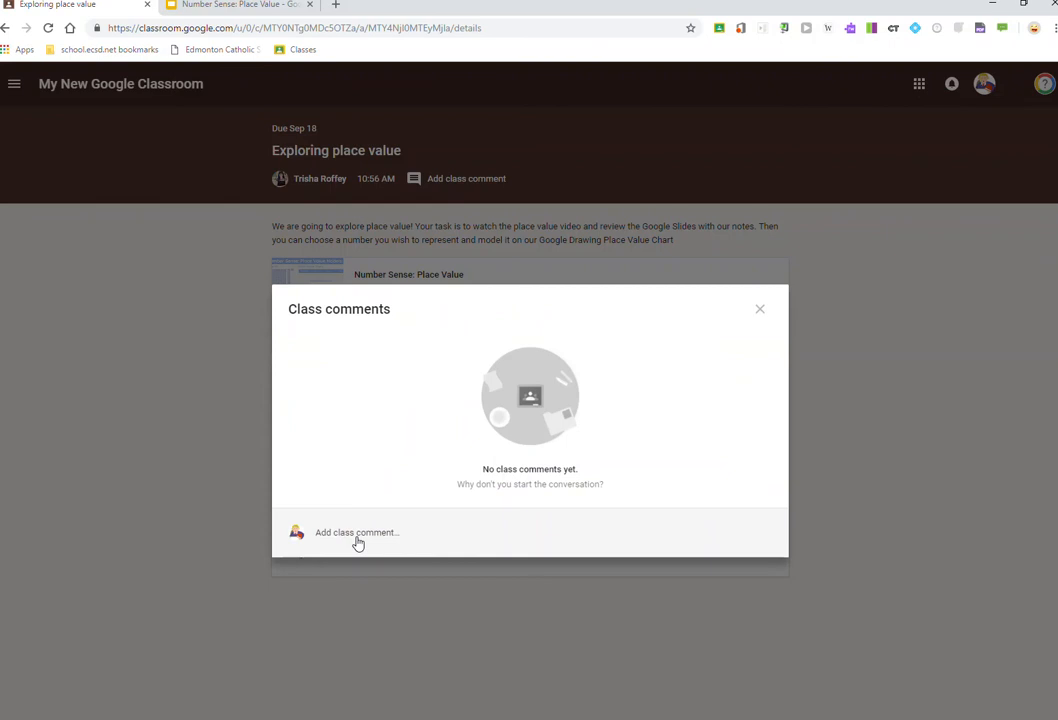
click(761, 312)
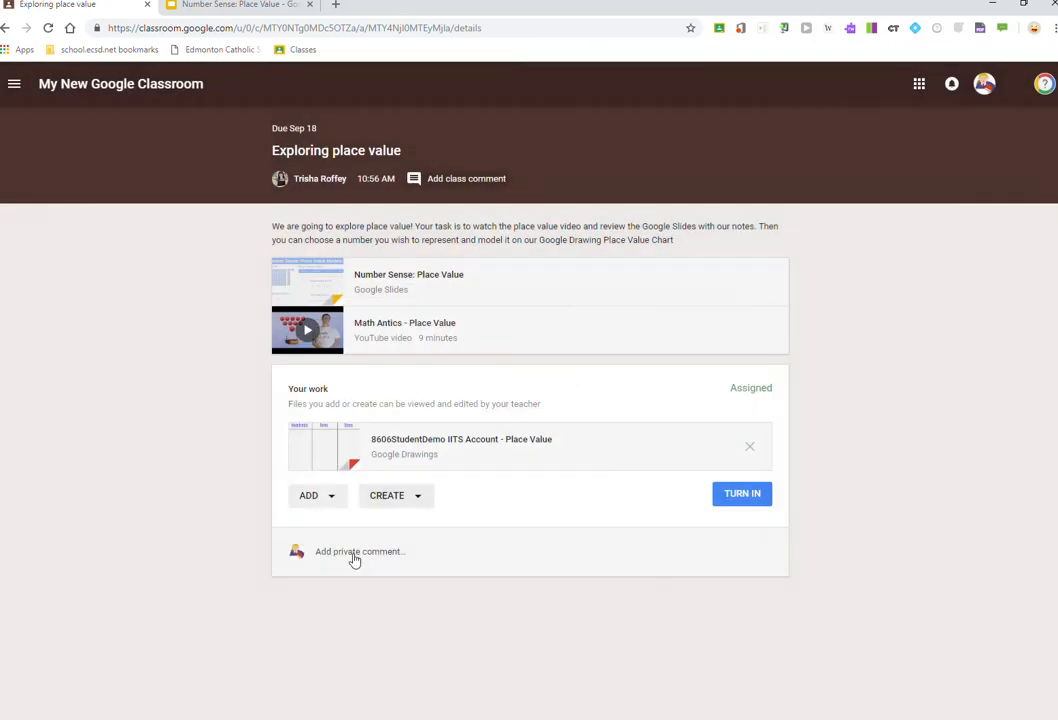
click(354, 553)
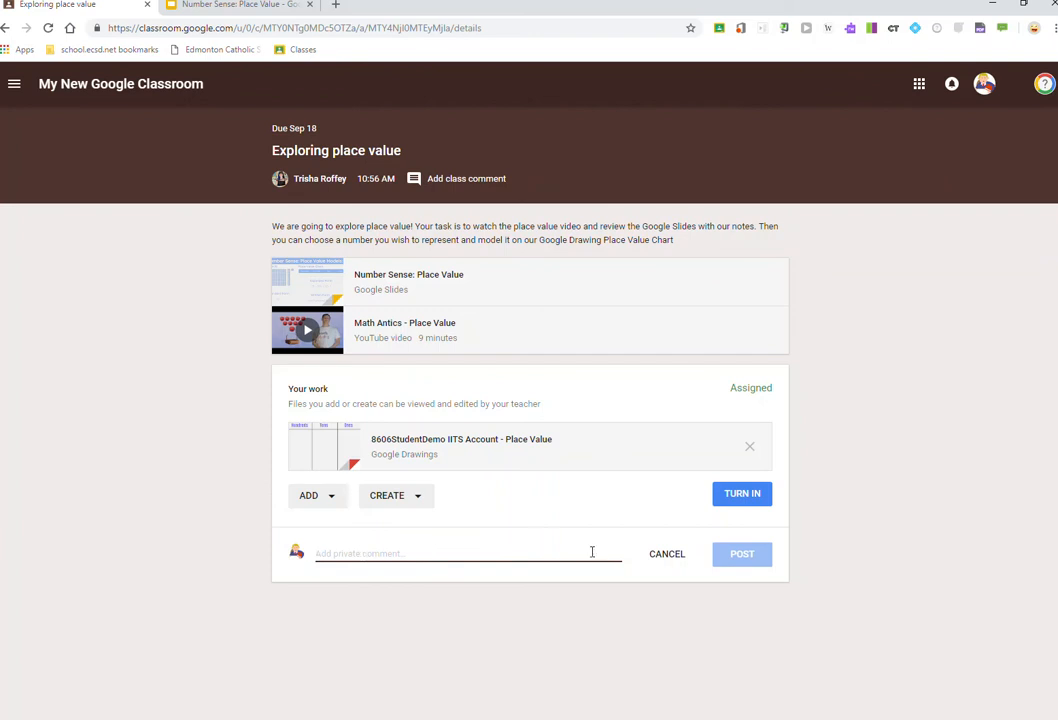
click(669, 555)
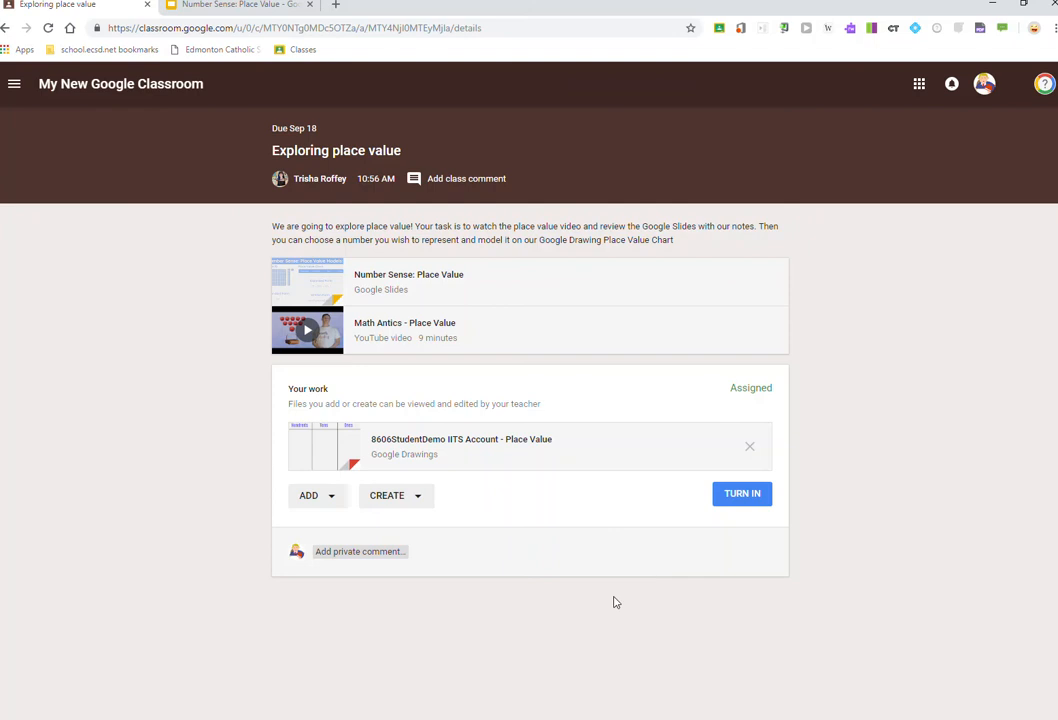